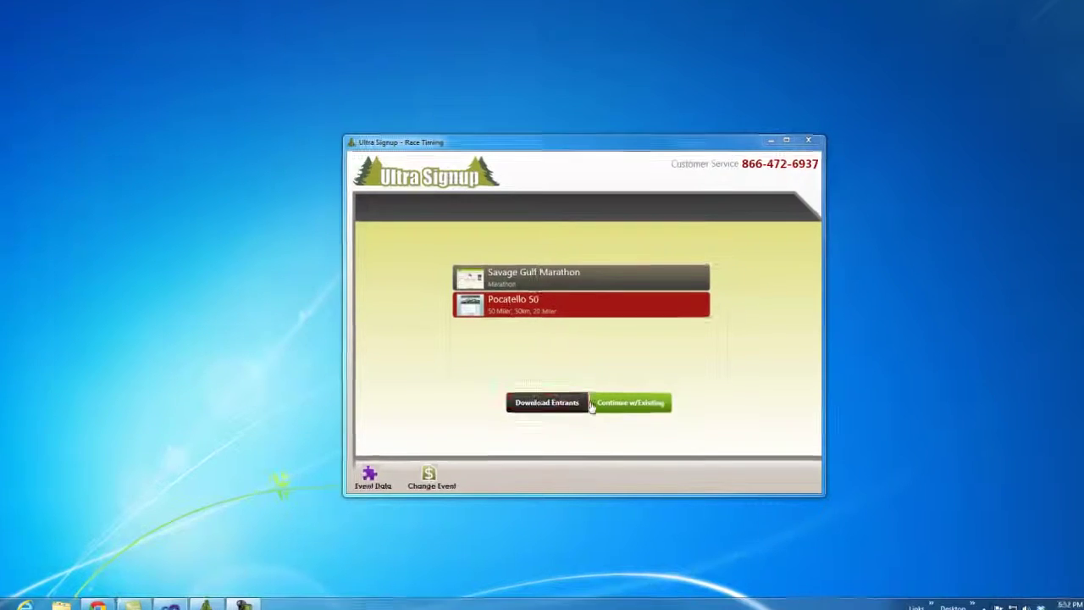
Download the entrants for the Pocatello 50 event, agreeing to replace any saved data.
click(546, 401)
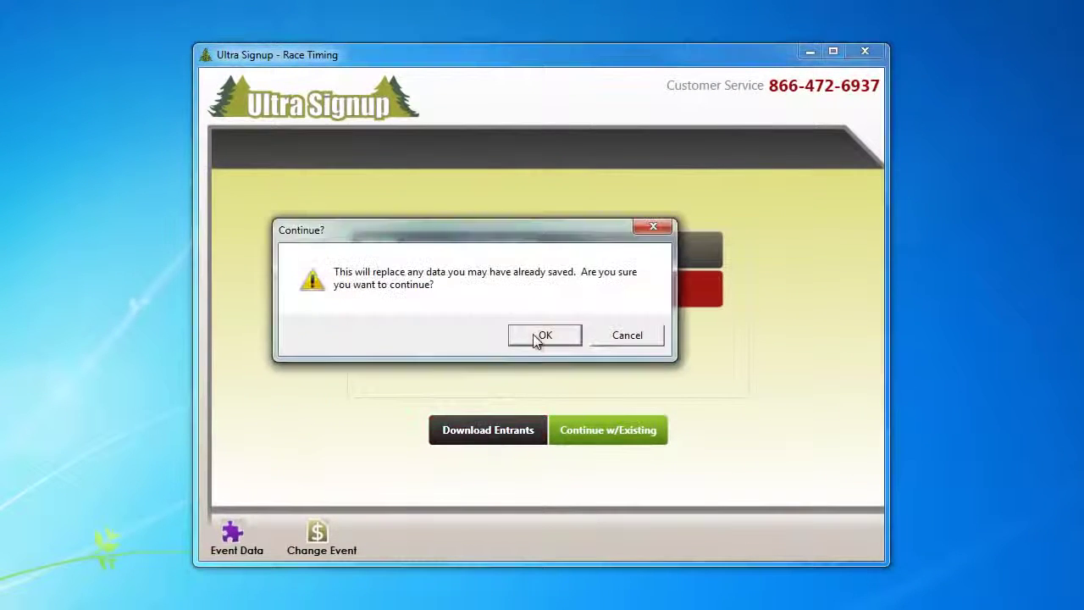
click(542, 335)
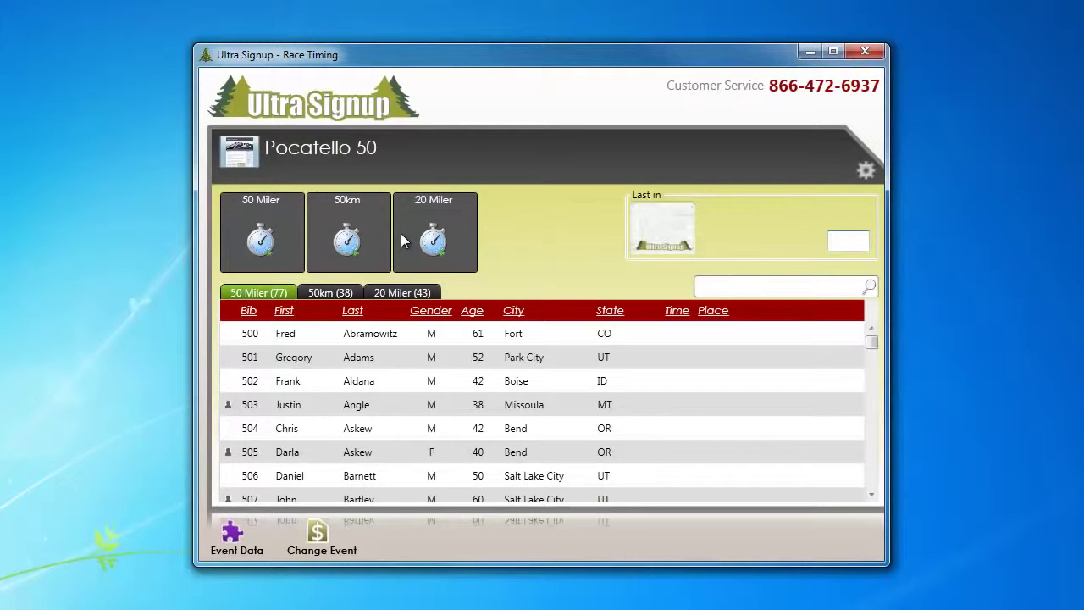
Start the 50 Miler race clock and change its start time to 2/5/2013 2:52:49 PM.
click(260, 242)
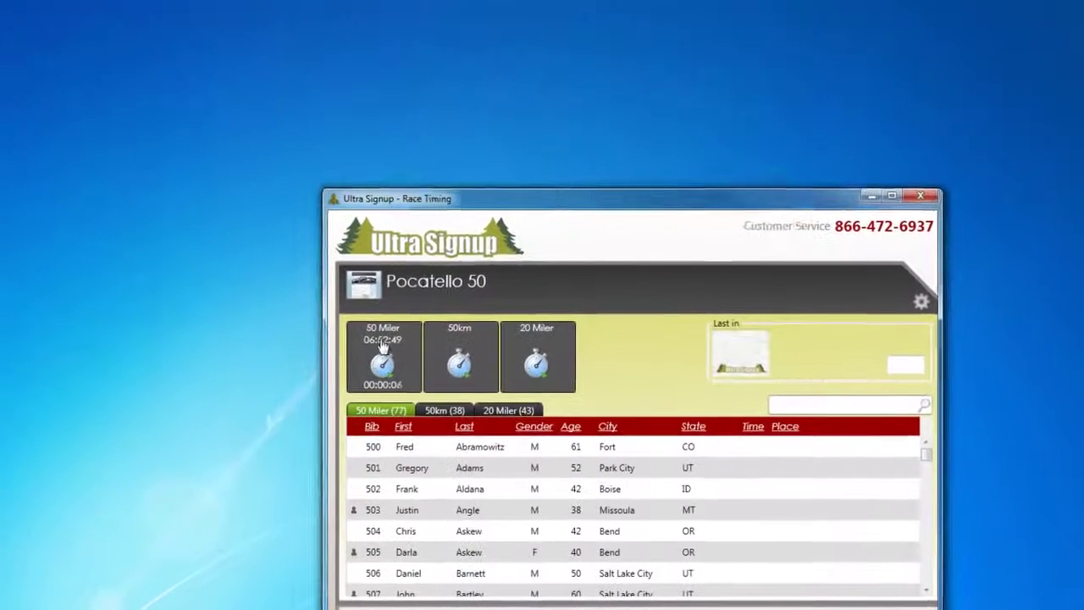
click(269, 212)
click(518, 246)
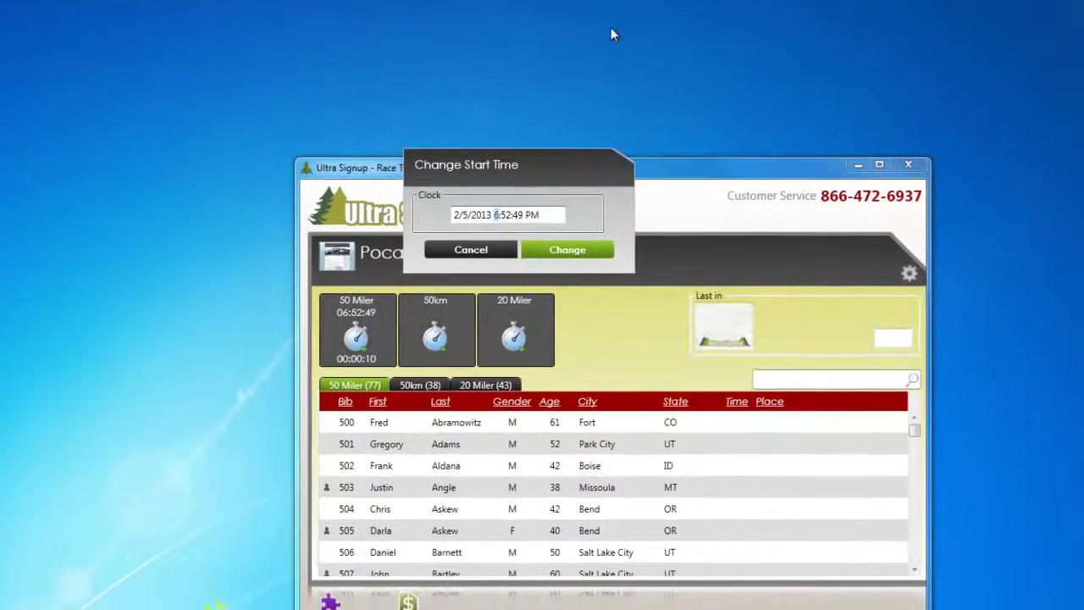
text(2)
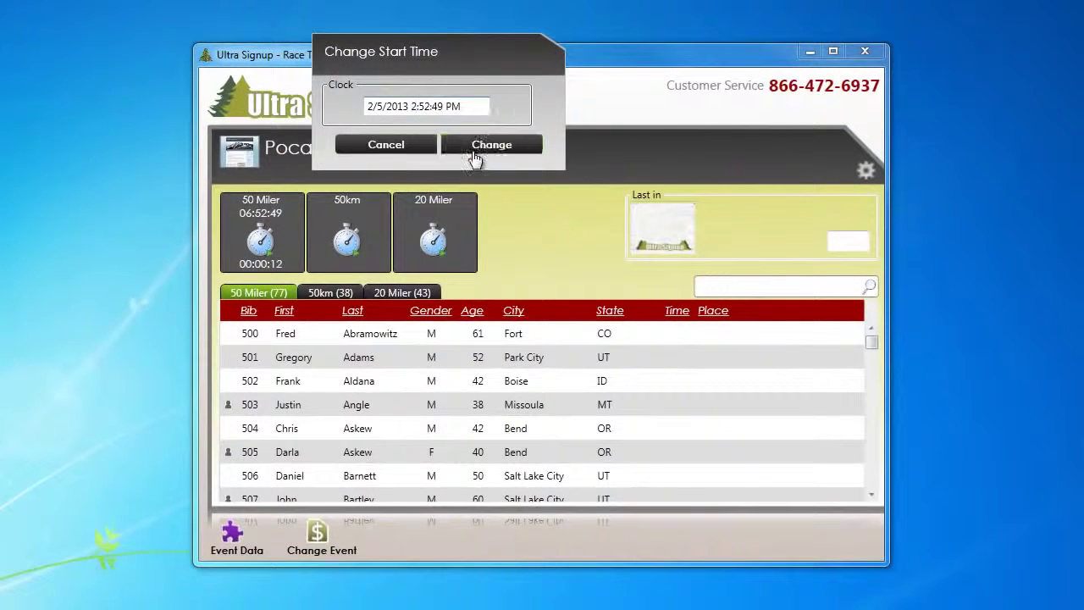
click(472, 145)
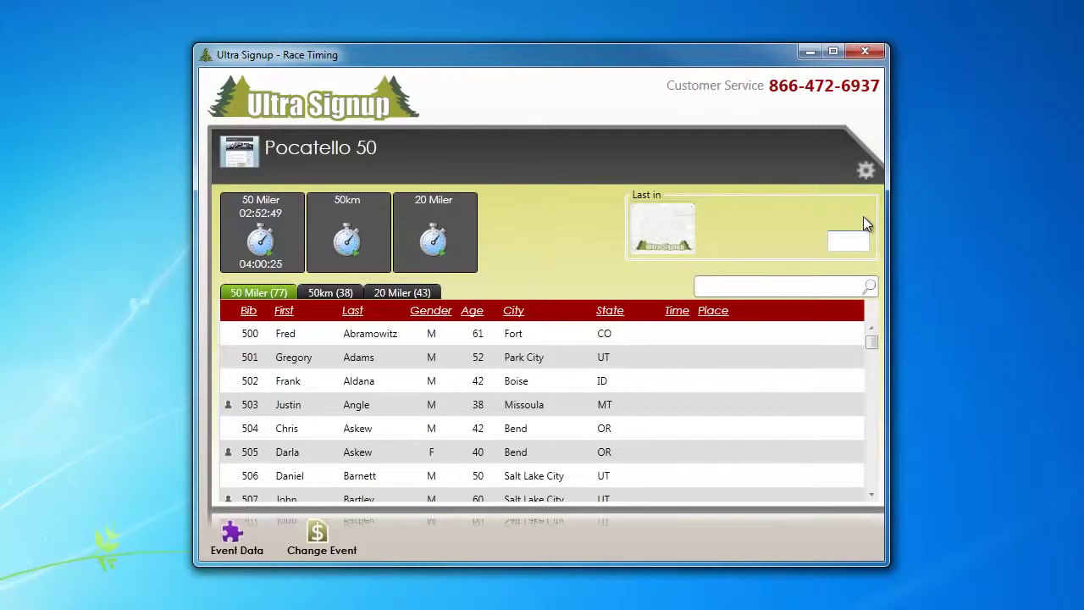
Record 50 Miler finishes for bibs 503, 505 and 507.
key(Return)
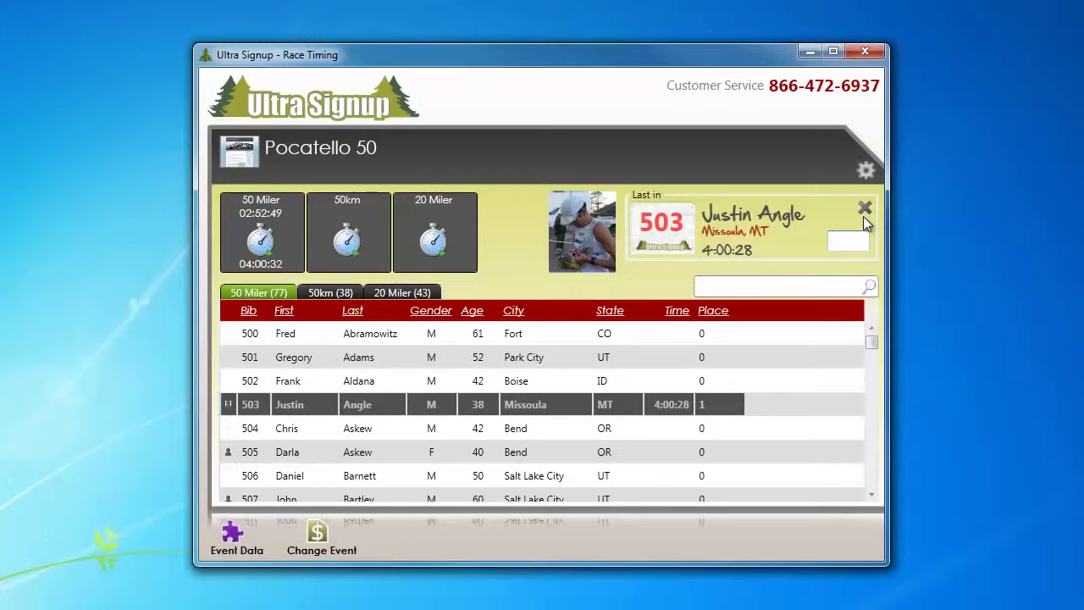
key(Return)
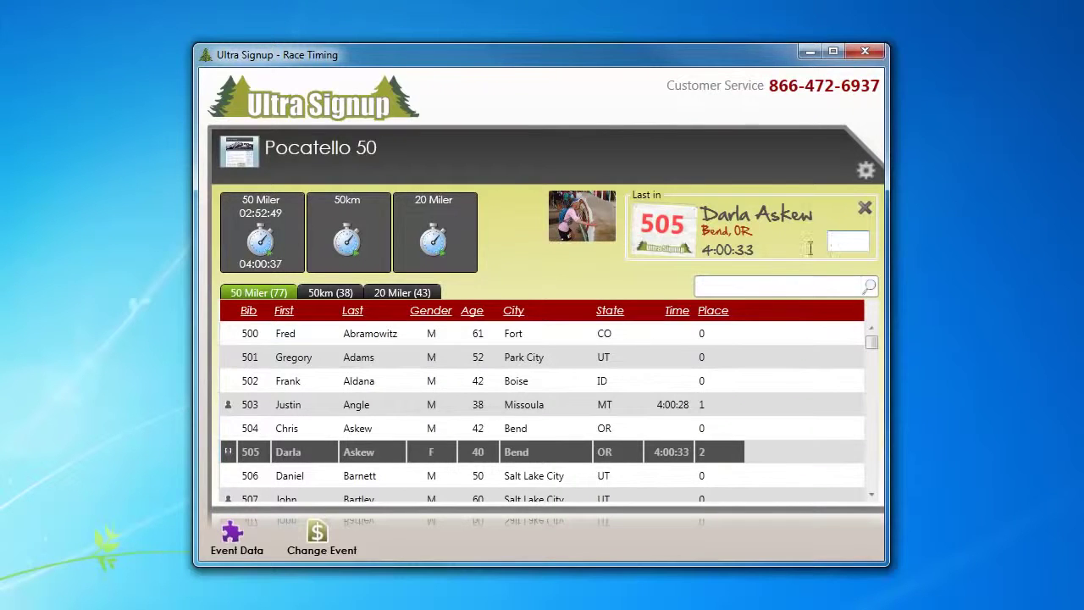
text(507)
key(Return)
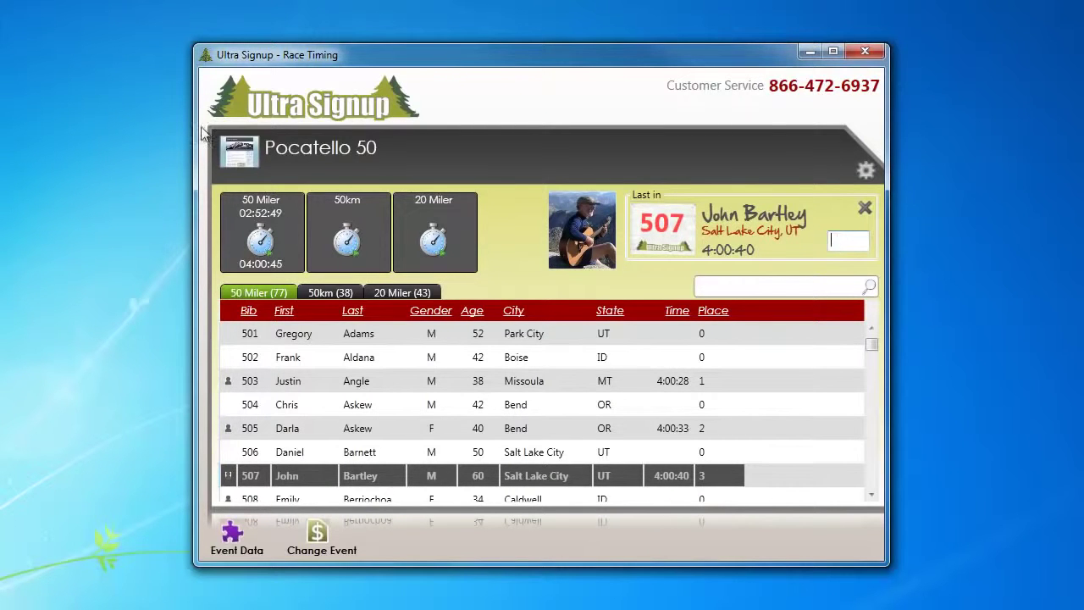
Try to record a finish for bib 407 in the 50km race and return to the 50 Miler list.
click(325, 293)
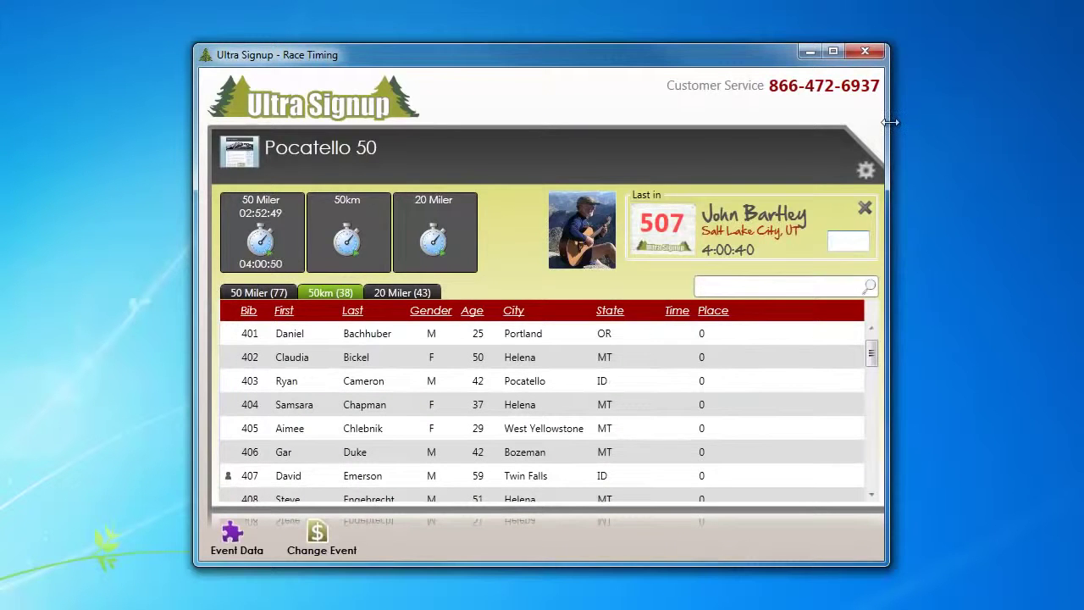
text(407)
key(Return)
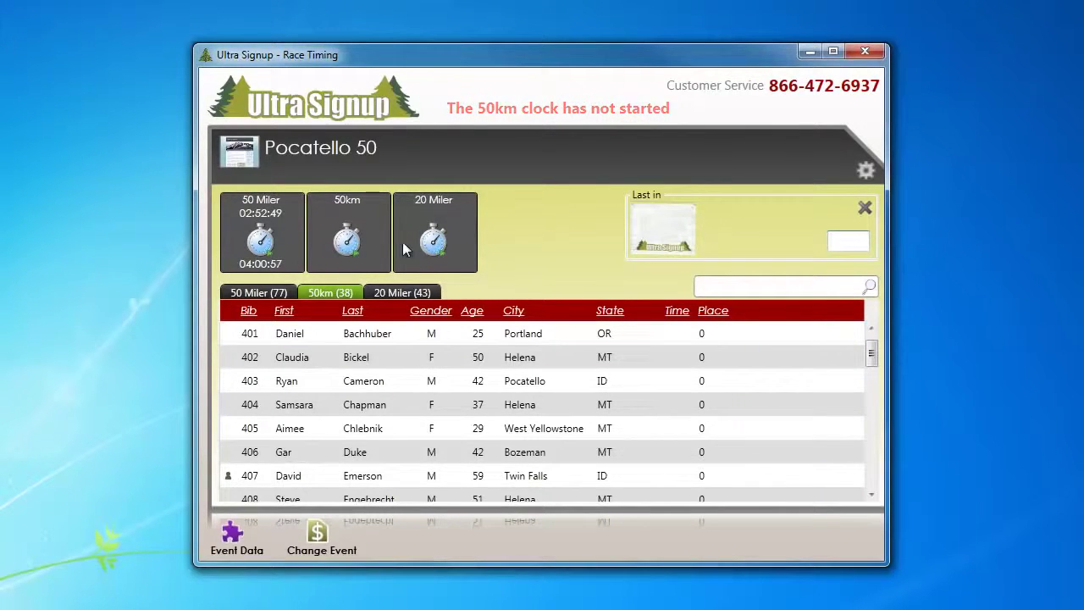
click(259, 292)
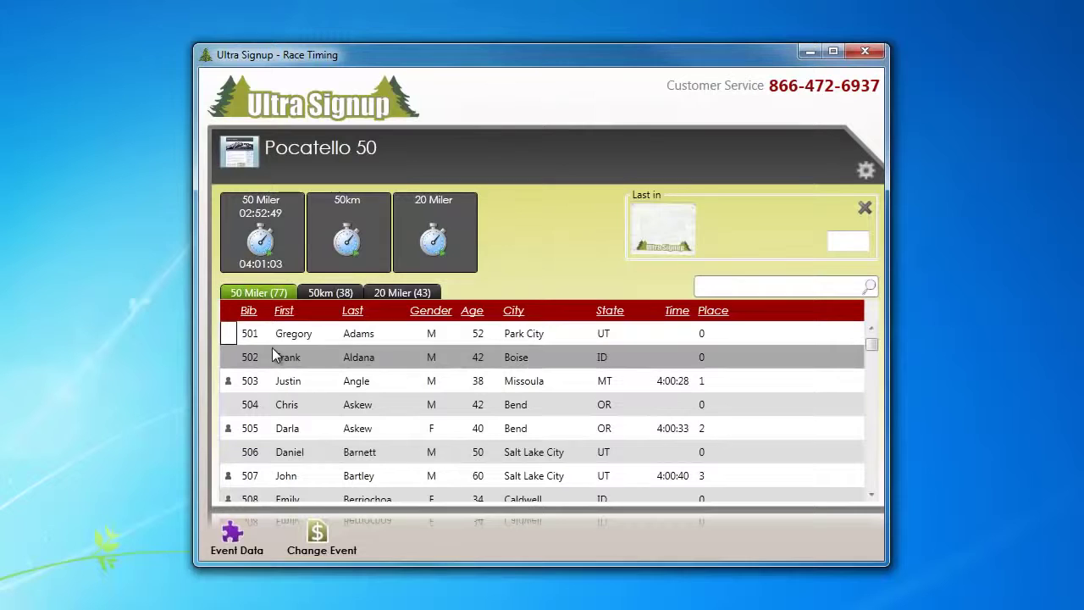
Start the 50km and 20 Miler clocks and change the 50km start time to 6:53:57 PM.
click(347, 243)
click(431, 243)
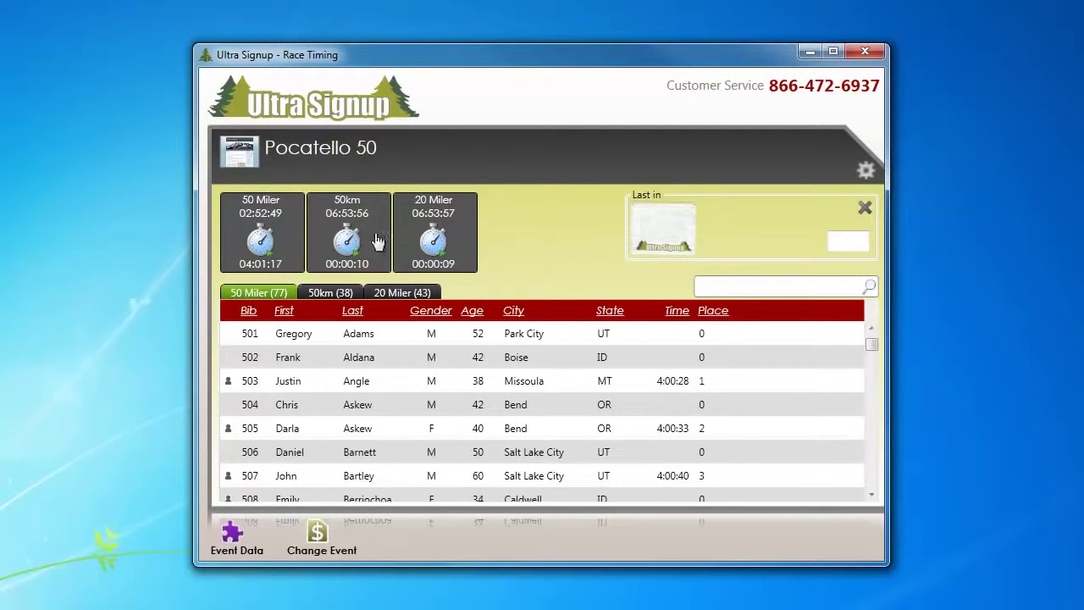
click(352, 213)
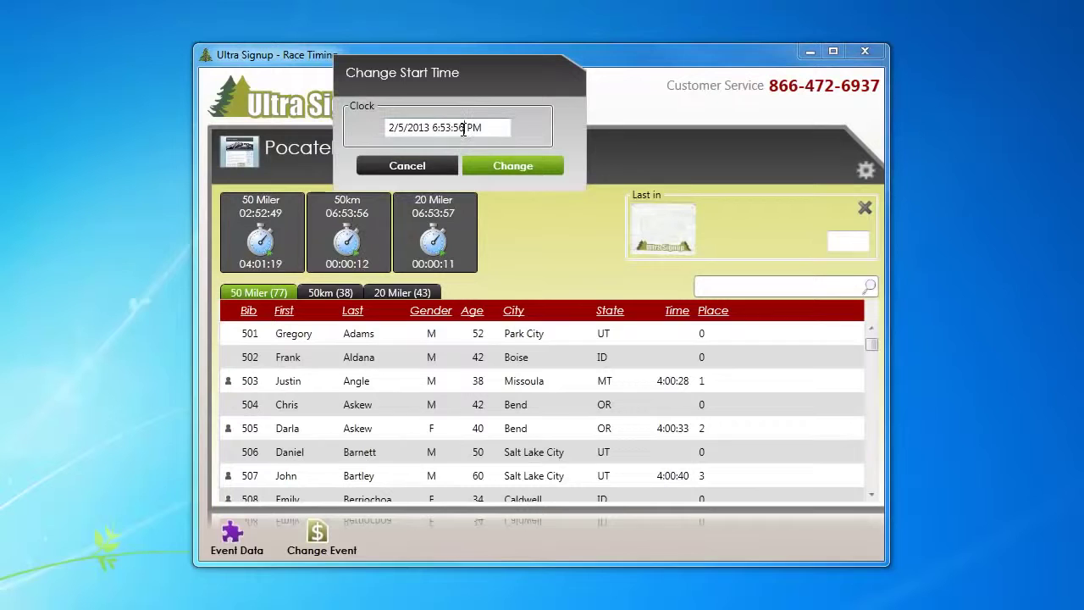
click(463, 129)
text(7)
click(515, 165)
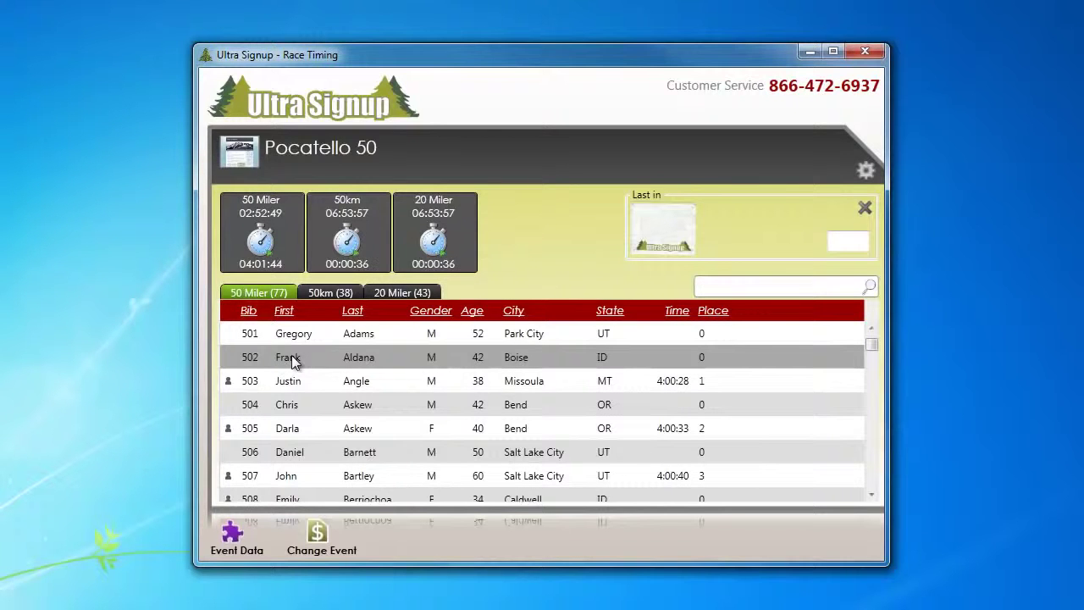
View the entrant details of bib 503, and transfer bib 502 from the 50 Miler to the 50km race.
double_click(285, 380)
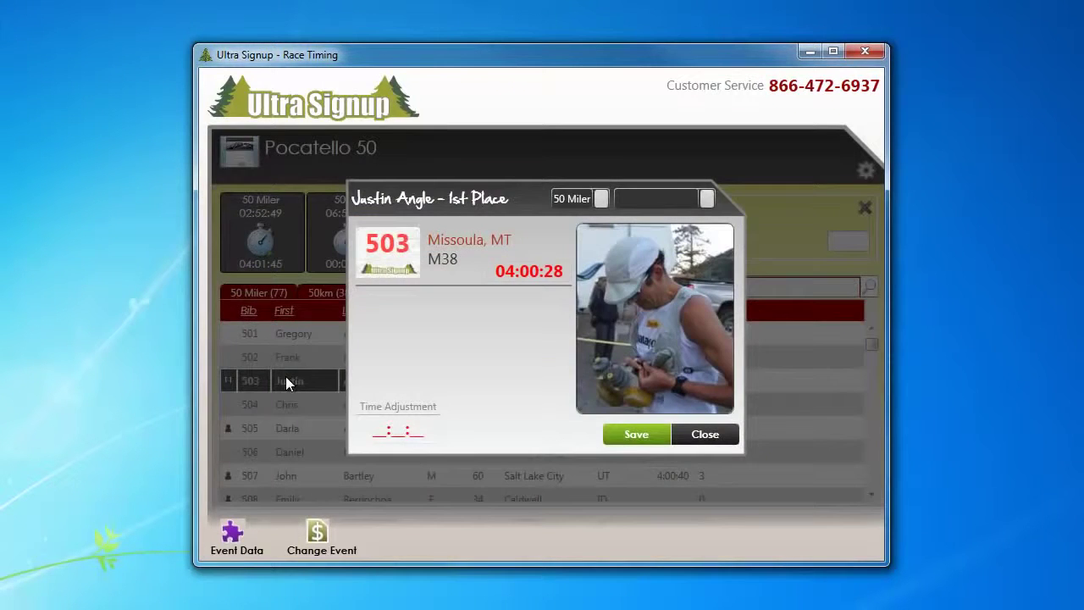
click(702, 434)
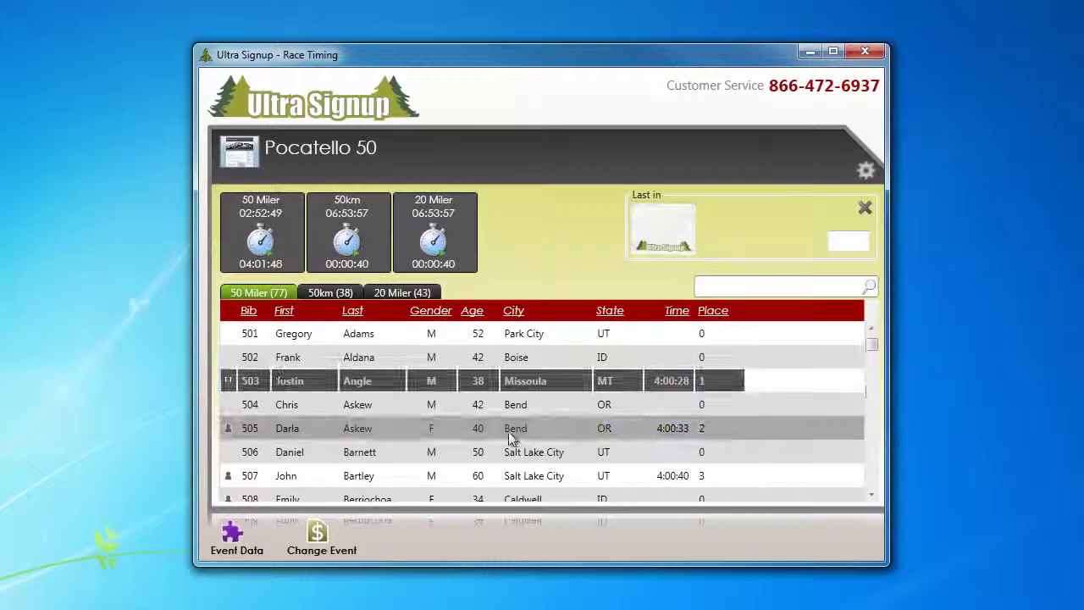
double_click(295, 358)
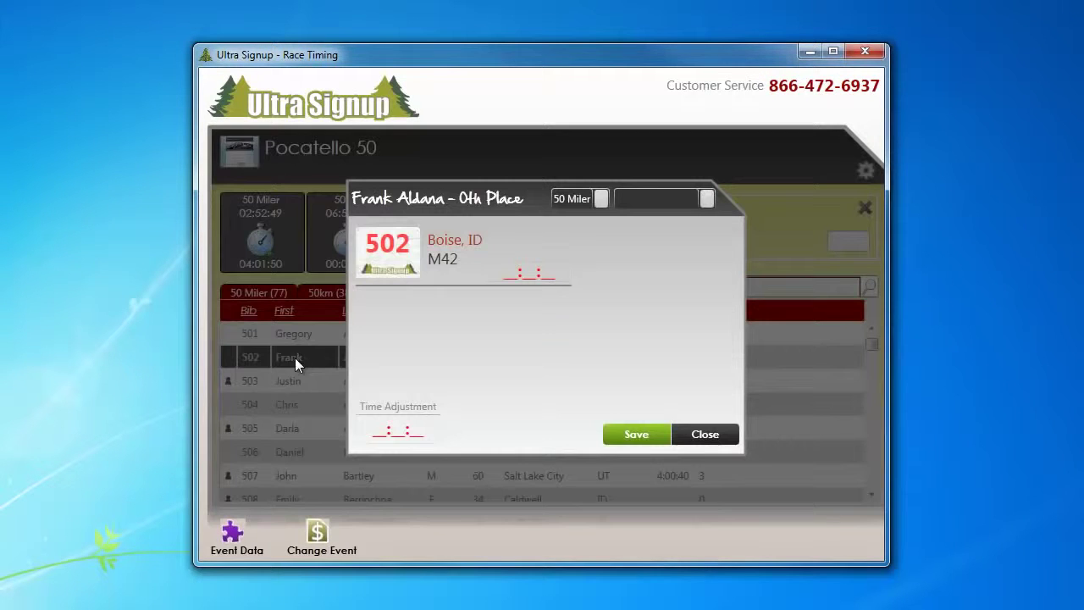
click(644, 200)
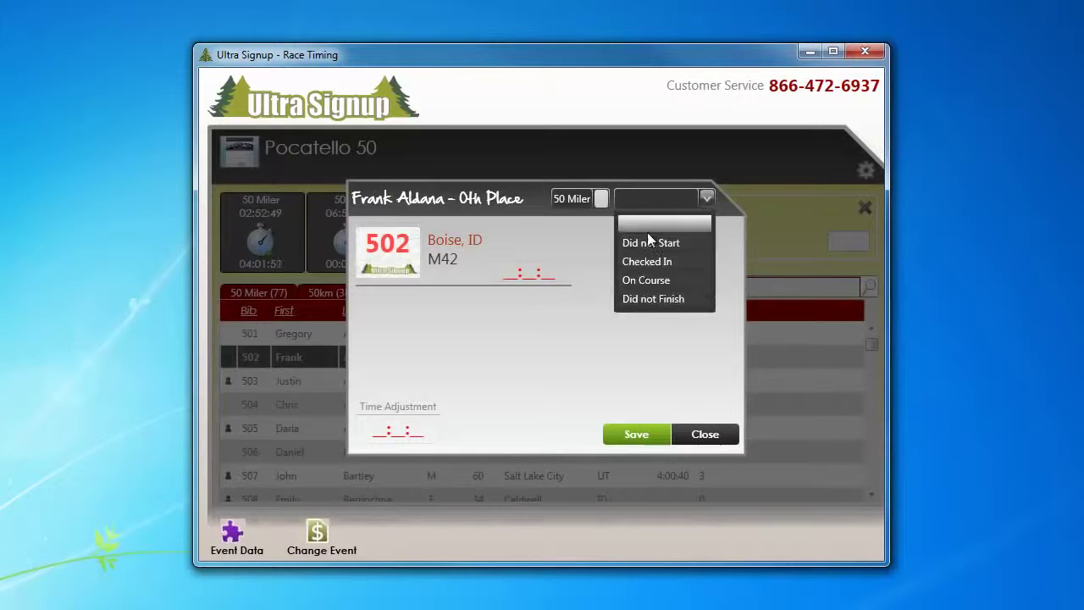
click(583, 195)
click(584, 199)
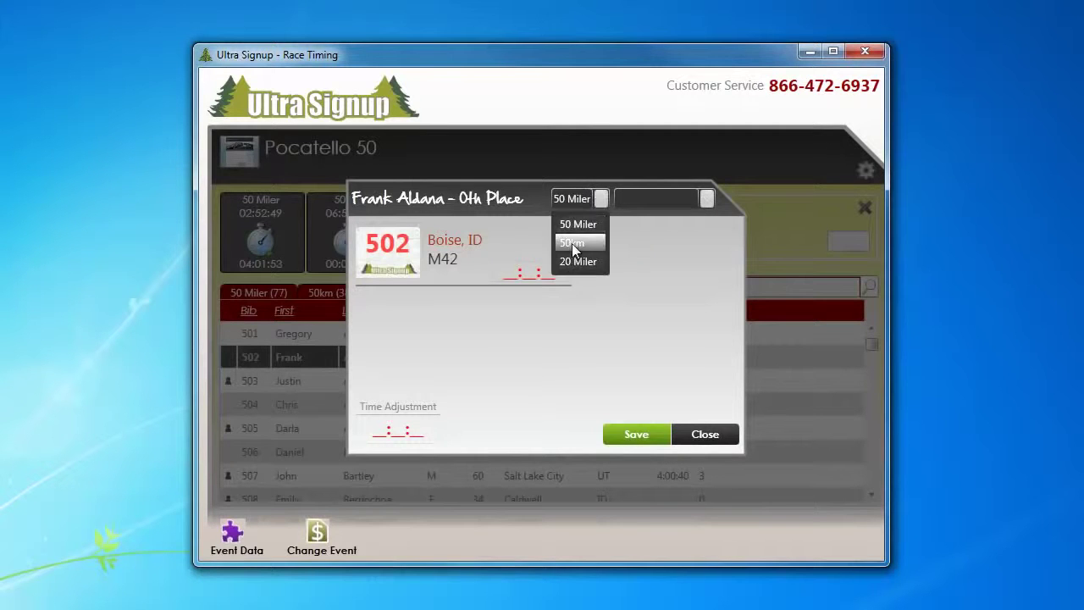
click(571, 245)
click(618, 434)
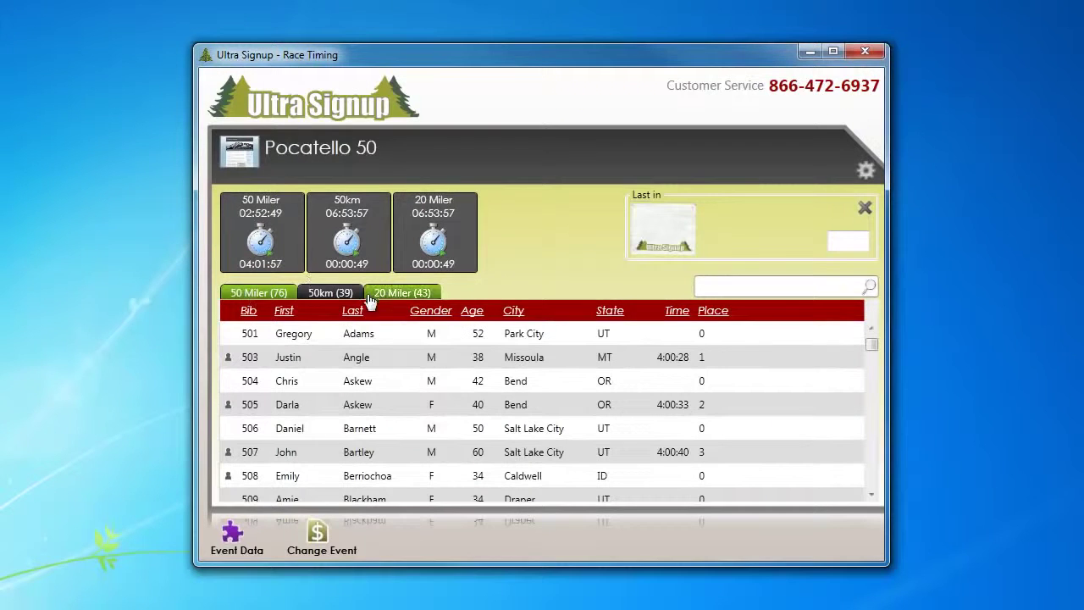
Check the end of the 50km entrant list for bib 502.
click(320, 292)
scroll(312, 353, down, 1)
scroll(292, 417, up, 2)
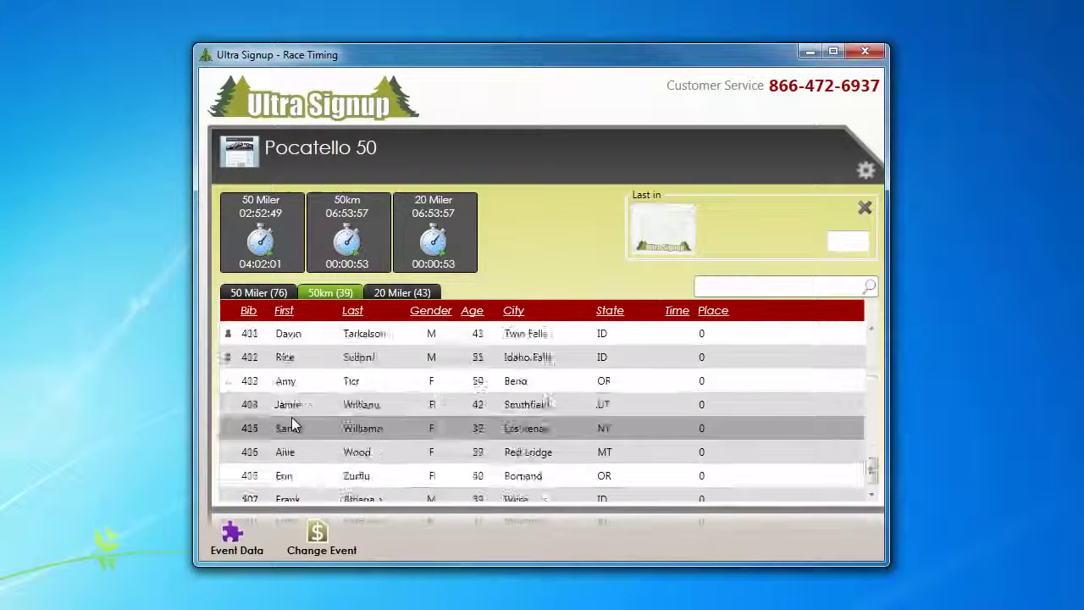
scroll(291, 417, down, 10)
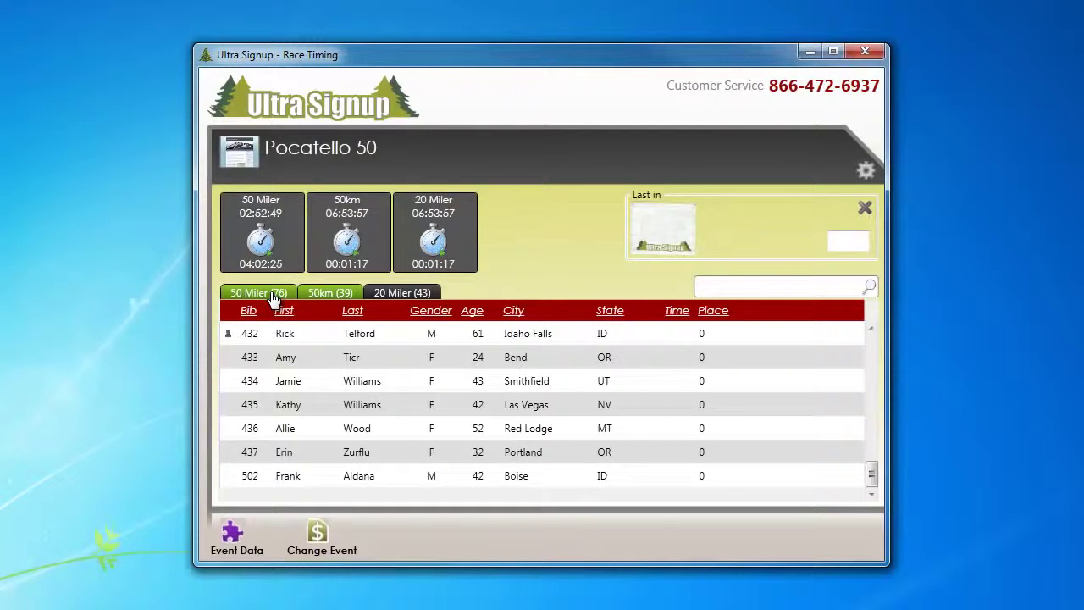
Try to transfer bib 504 from the 50 Miler to the 50km race.
scroll(288, 398, up, 10)
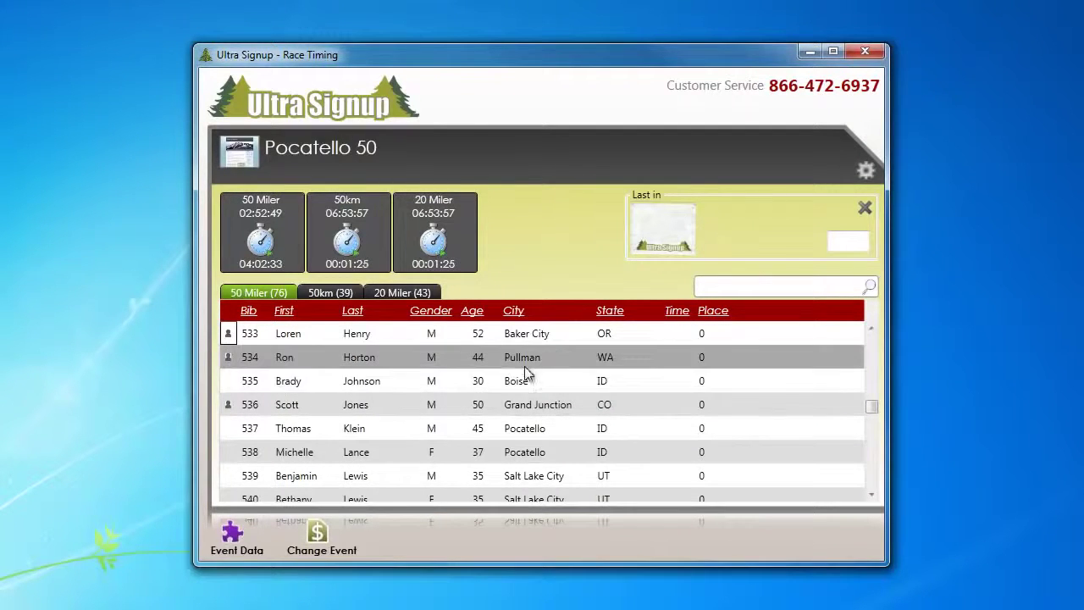
scroll(363, 392, up, 11)
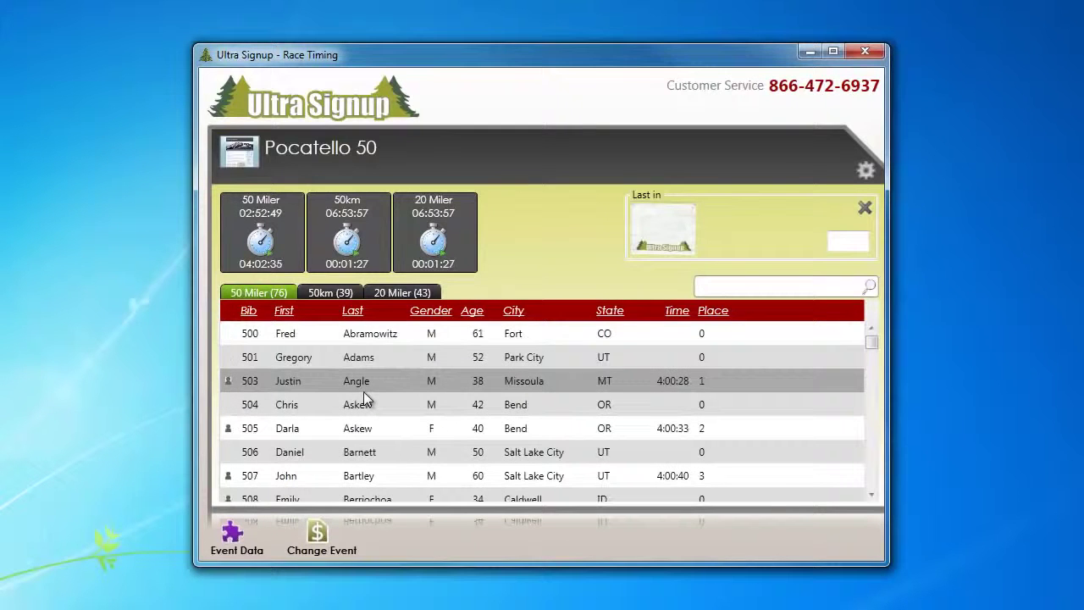
double_click(292, 402)
click(596, 198)
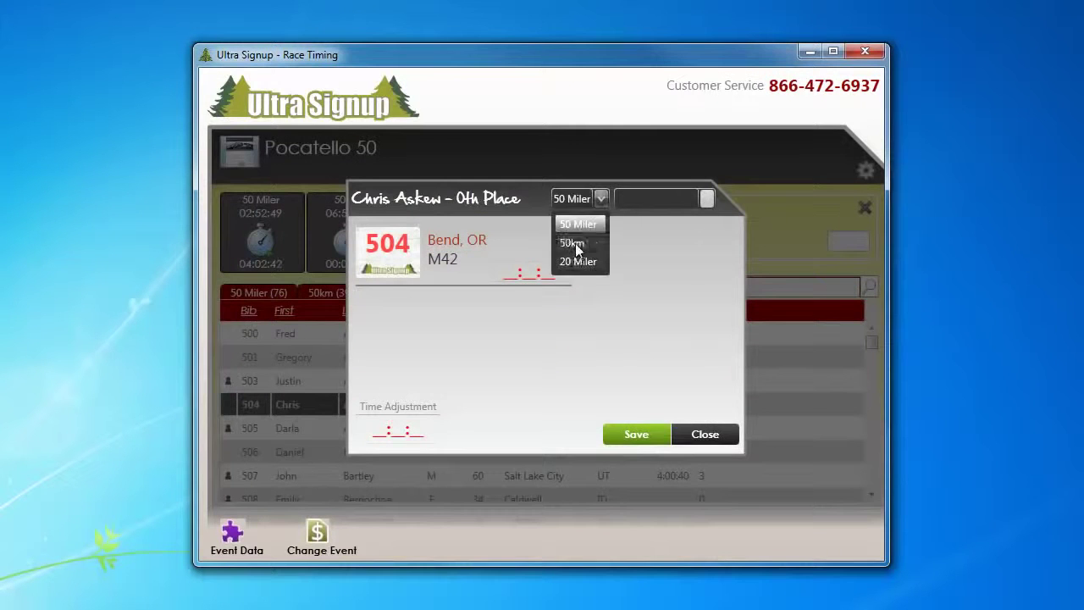
click(574, 248)
click(614, 431)
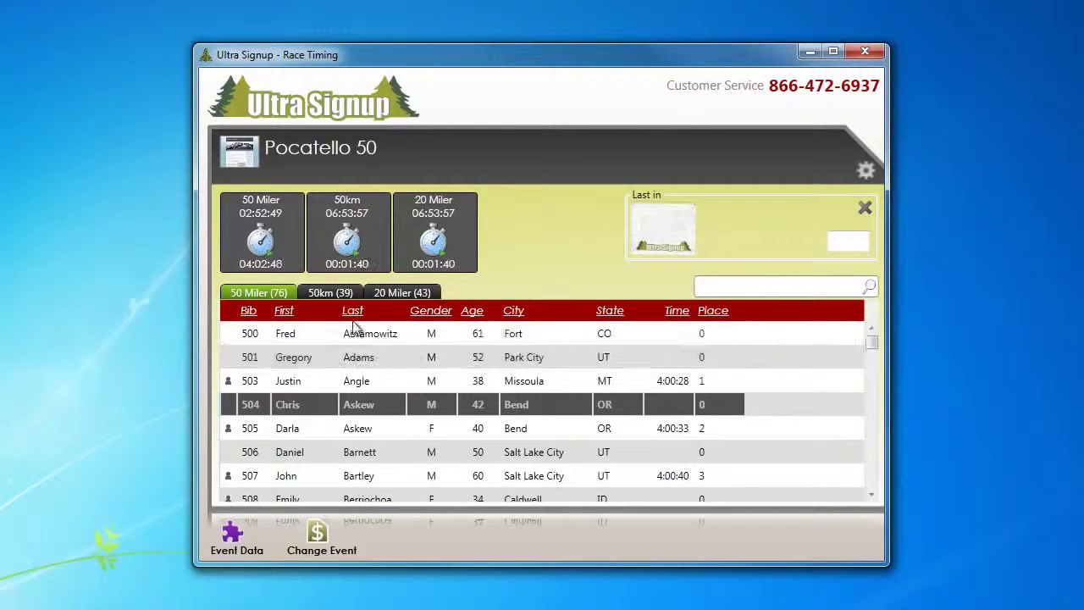
Look through the 50km and 20 Miler entrant lists and return to the 50 Miler list.
click(338, 292)
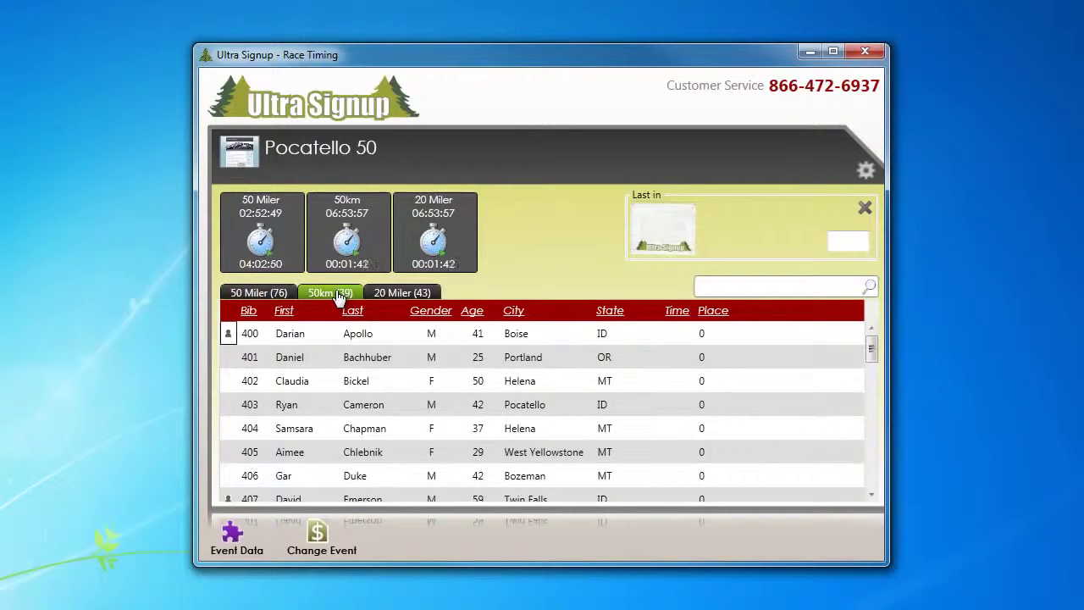
scroll(397, 355, down, 10)
scroll(401, 363, up, 10)
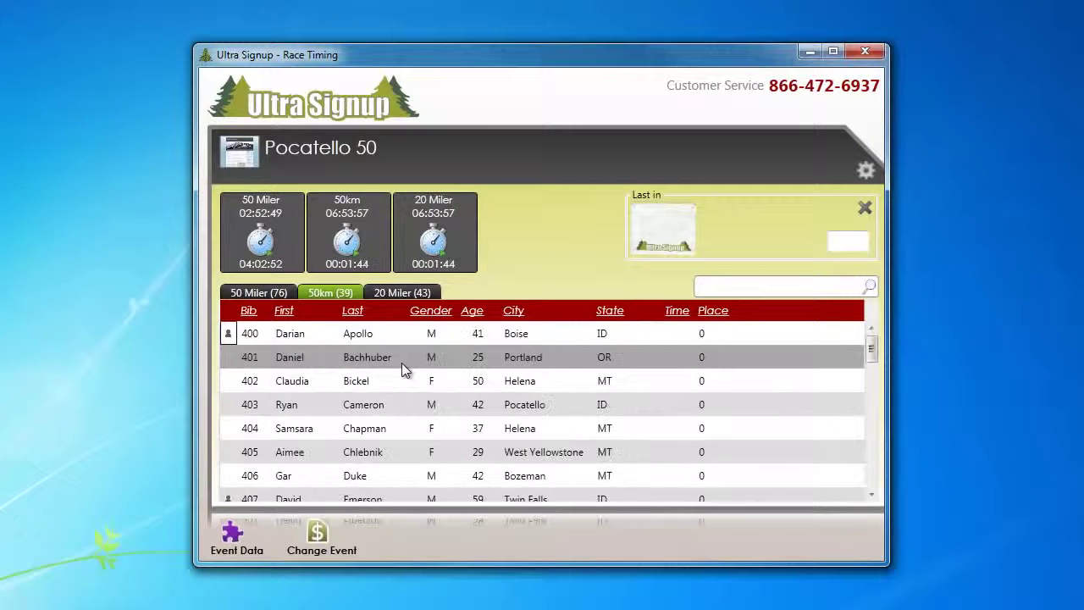
click(406, 296)
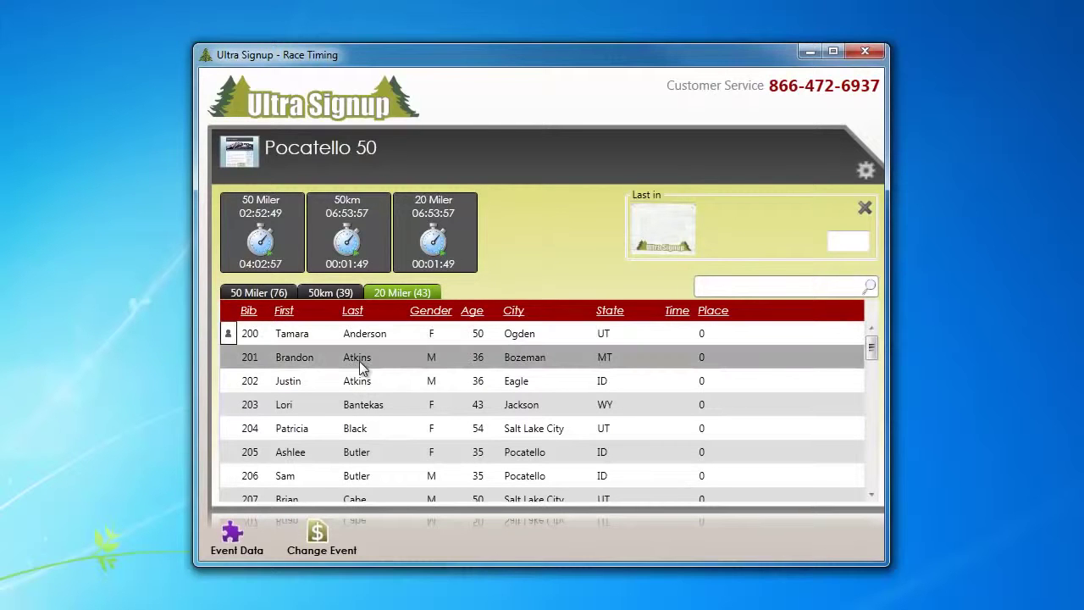
click(256, 294)
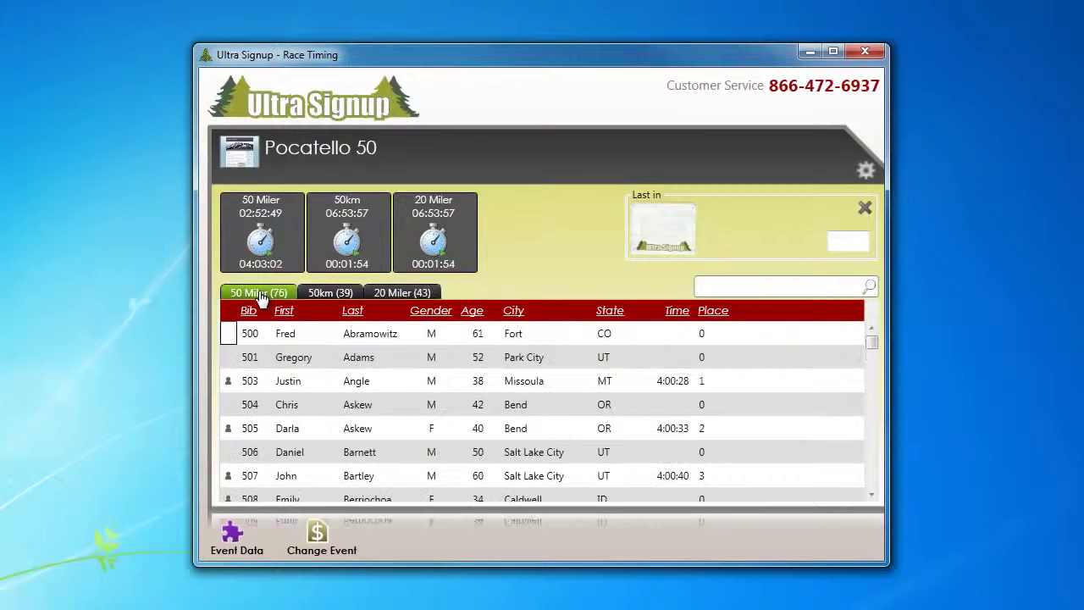
Set the status of 50 Miler entrant bib 501 to Did not Start and save it.
double_click(284, 358)
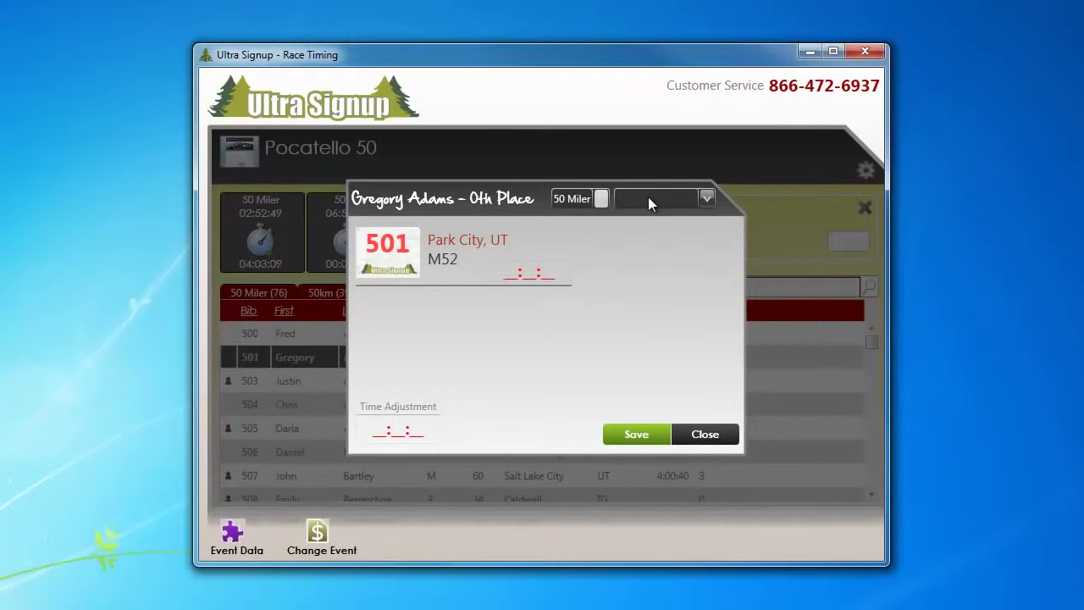
click(648, 197)
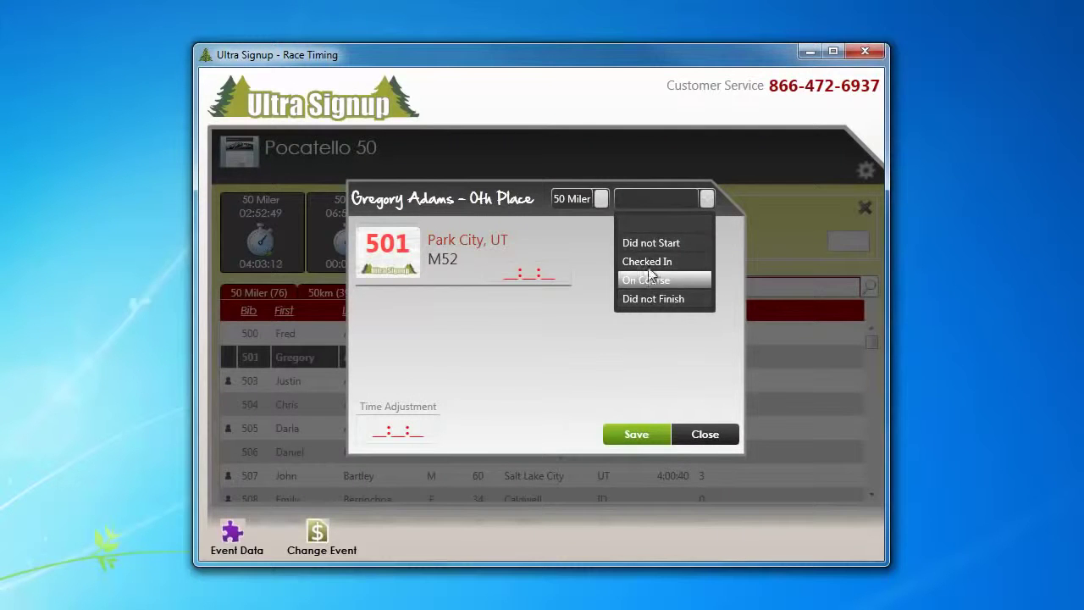
click(650, 243)
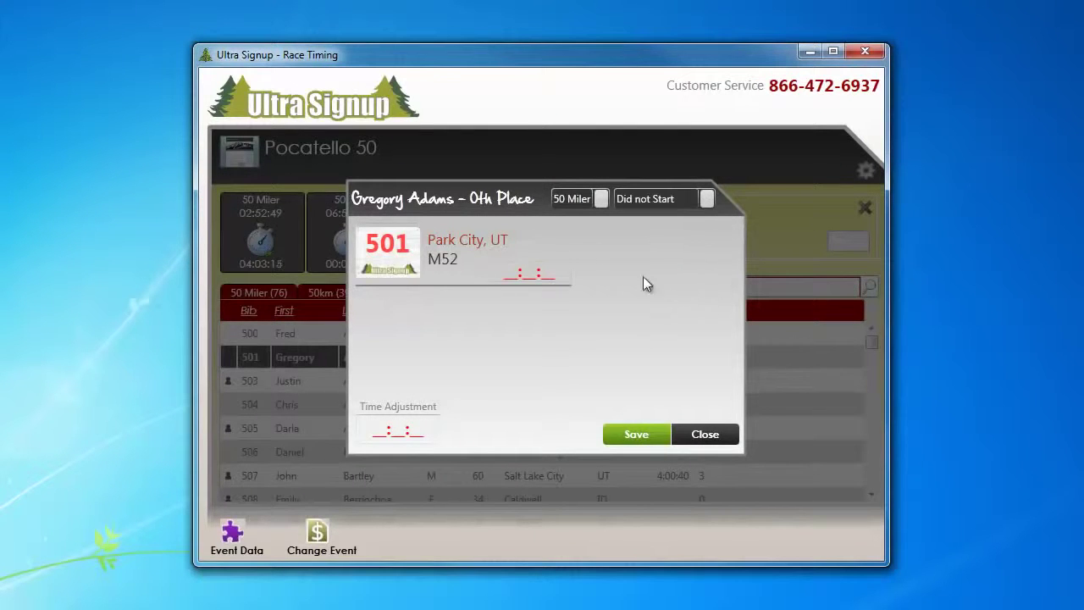
click(635, 435)
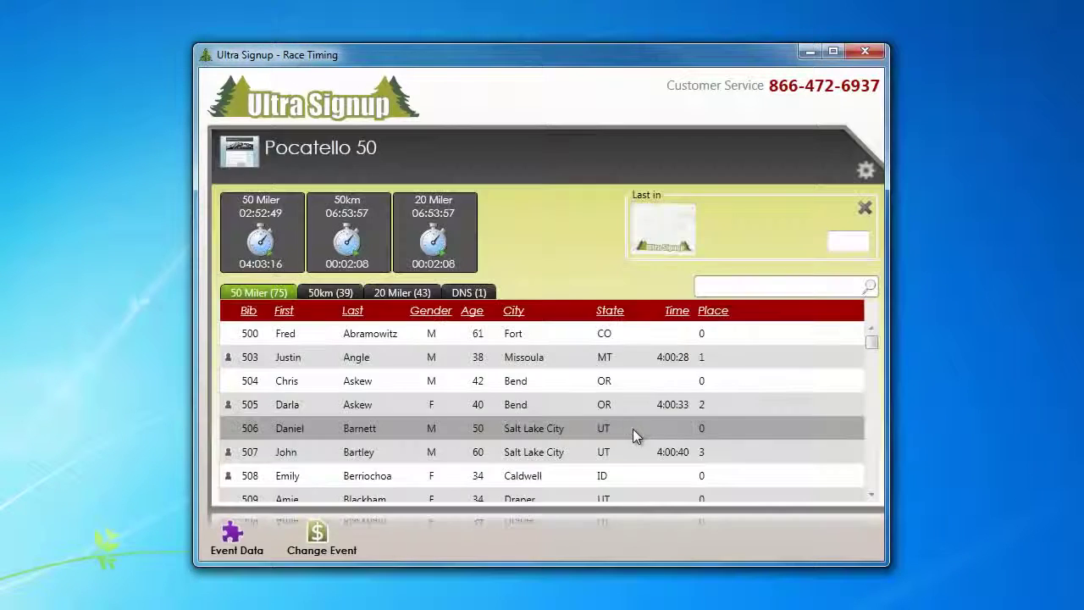
Check the DNS list and set the status of 20 Miler entrant bib 200 to Did not Finish, saving the change.
click(464, 294)
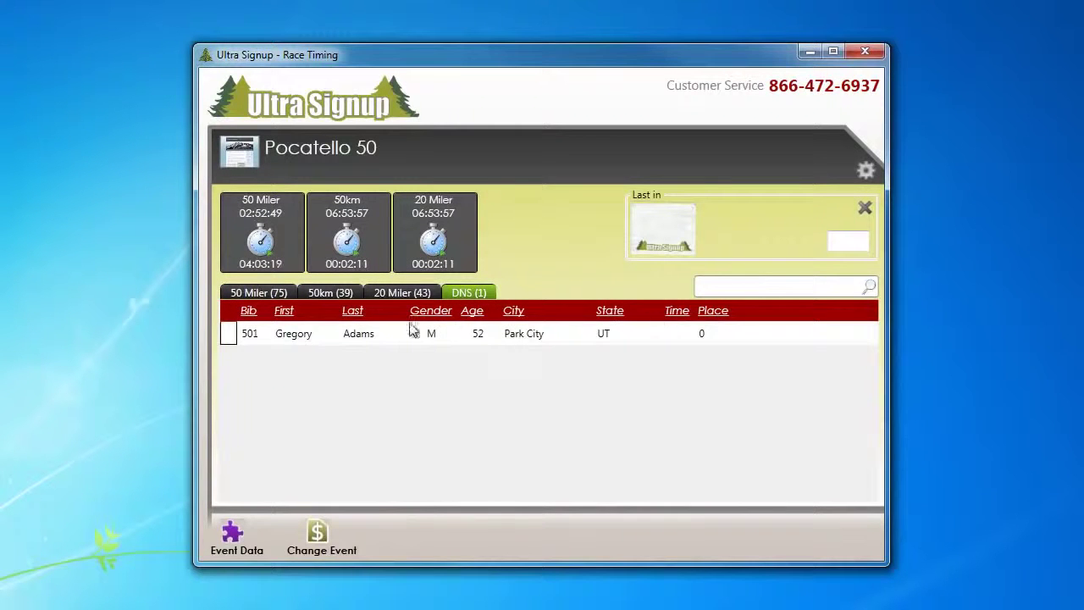
click(390, 296)
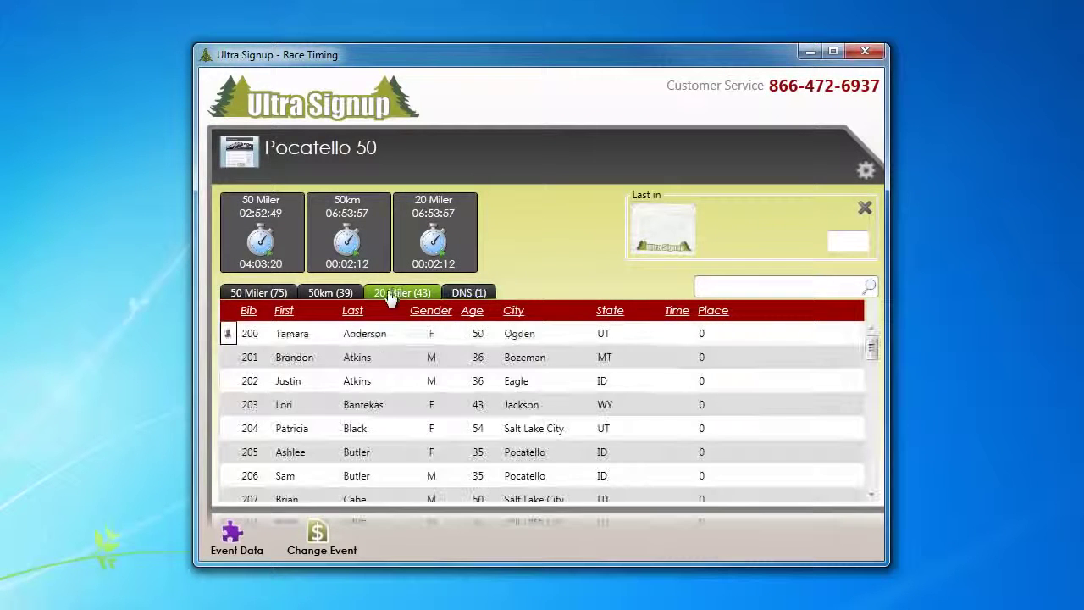
double_click(330, 332)
click(635, 199)
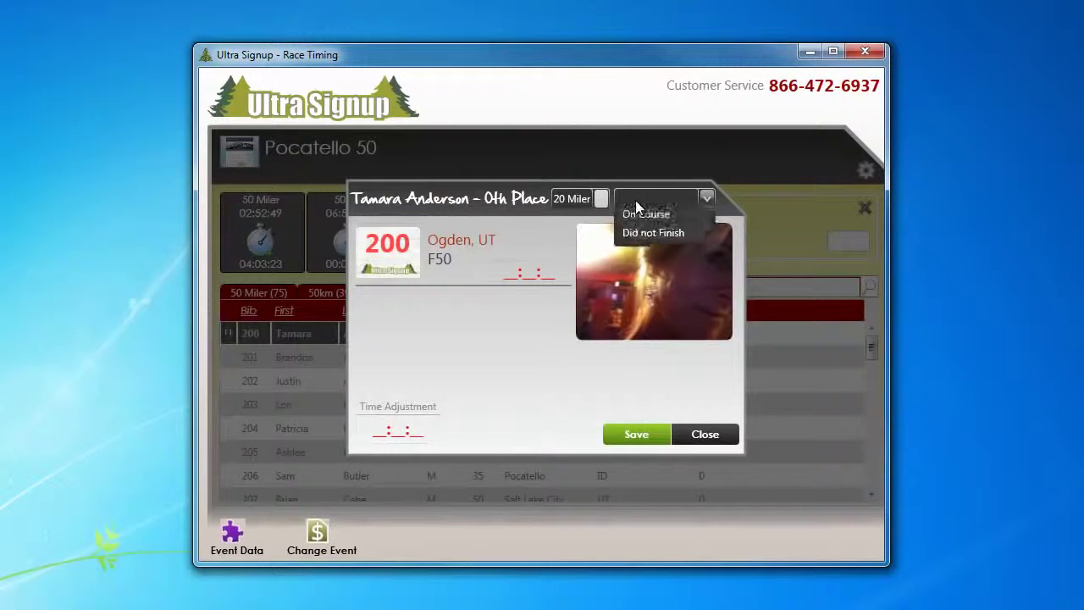
click(654, 299)
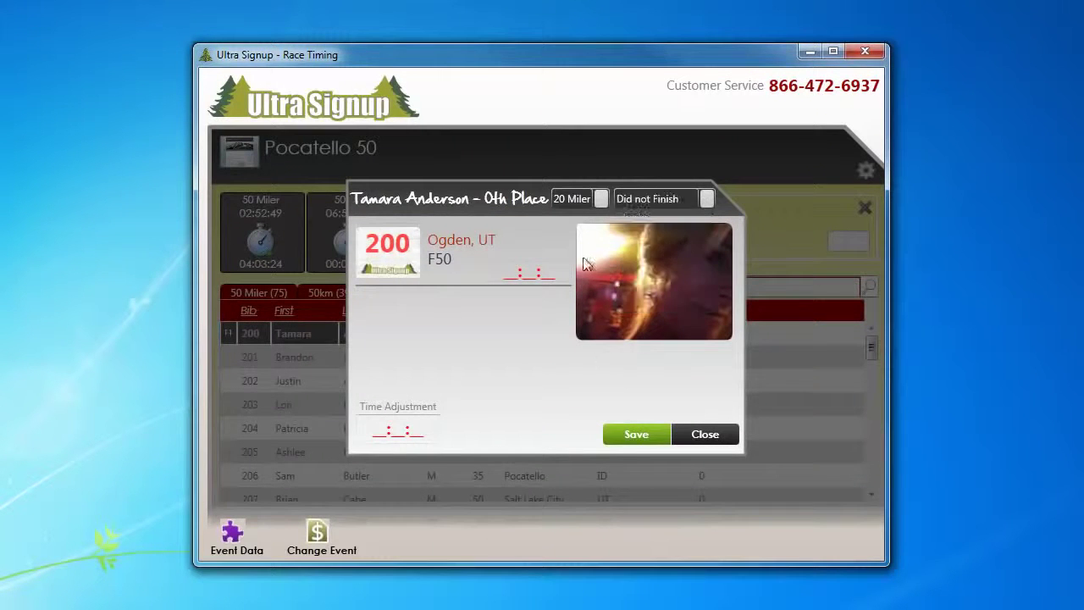
click(635, 434)
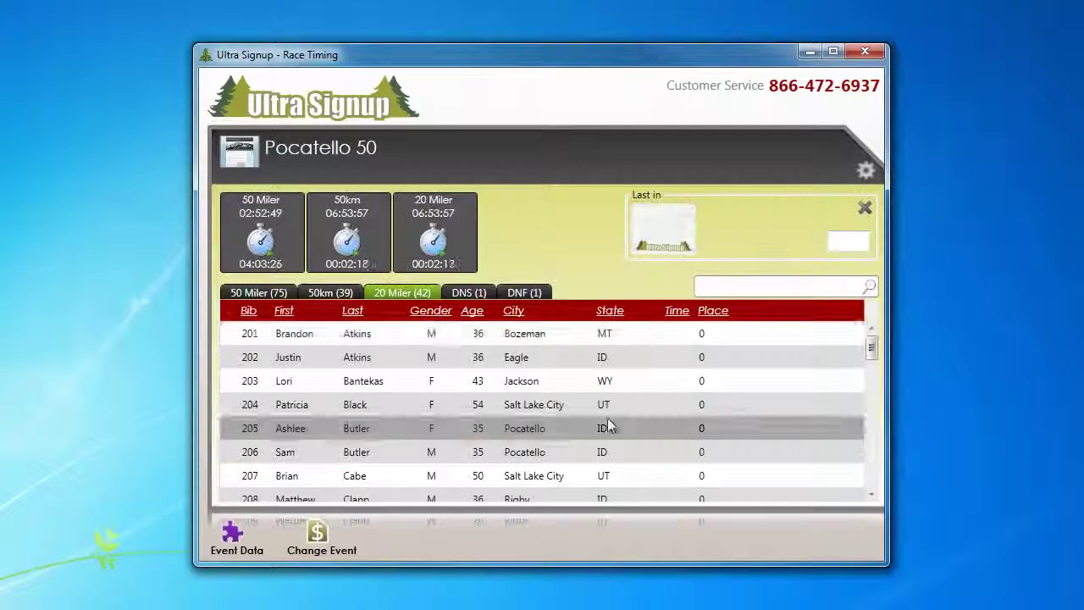
Look through the DNF, DNS, 20 Miler and 50km lists and view the details of 50km entrant bib 400.
click(525, 293)
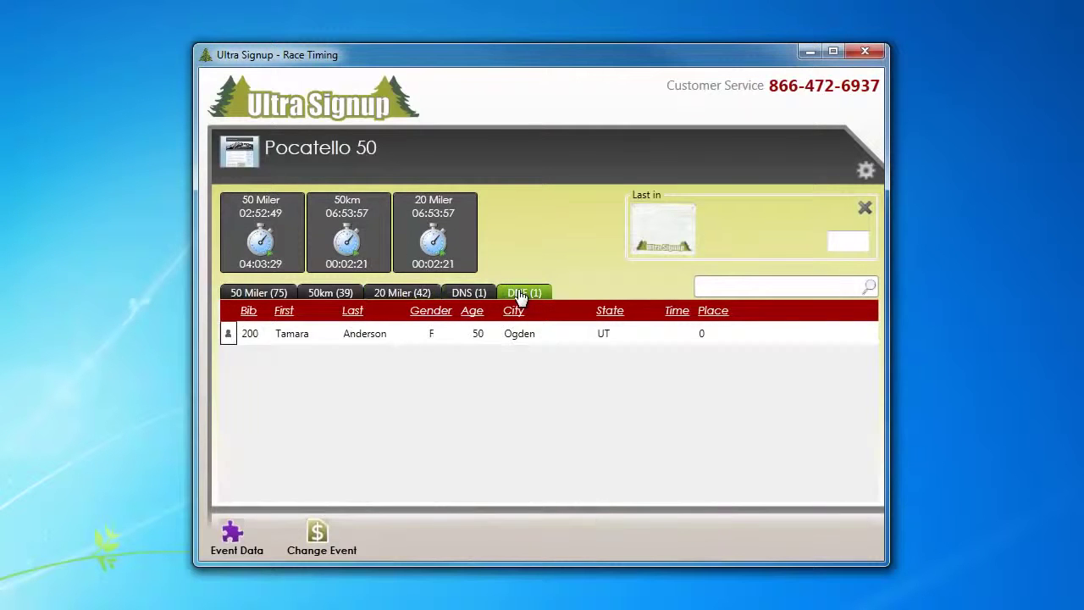
click(470, 294)
click(396, 294)
click(335, 296)
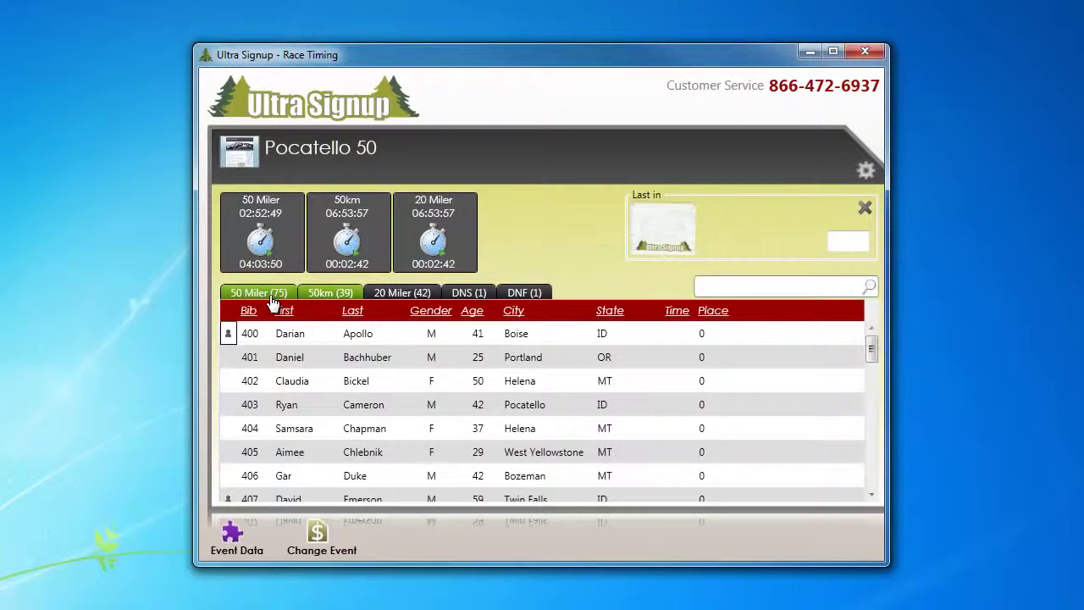
double_click(298, 337)
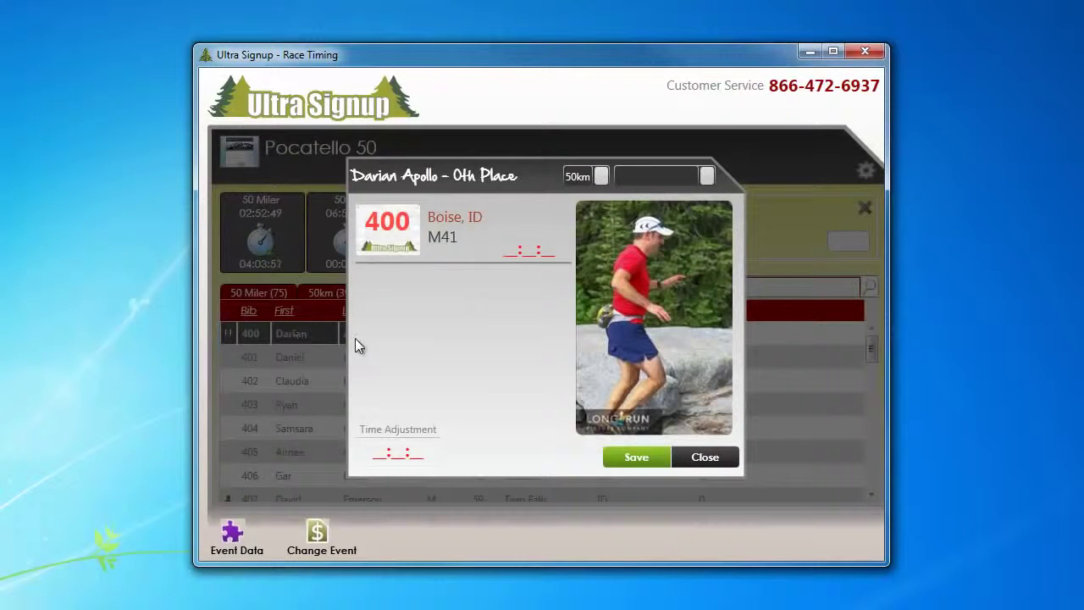
click(689, 460)
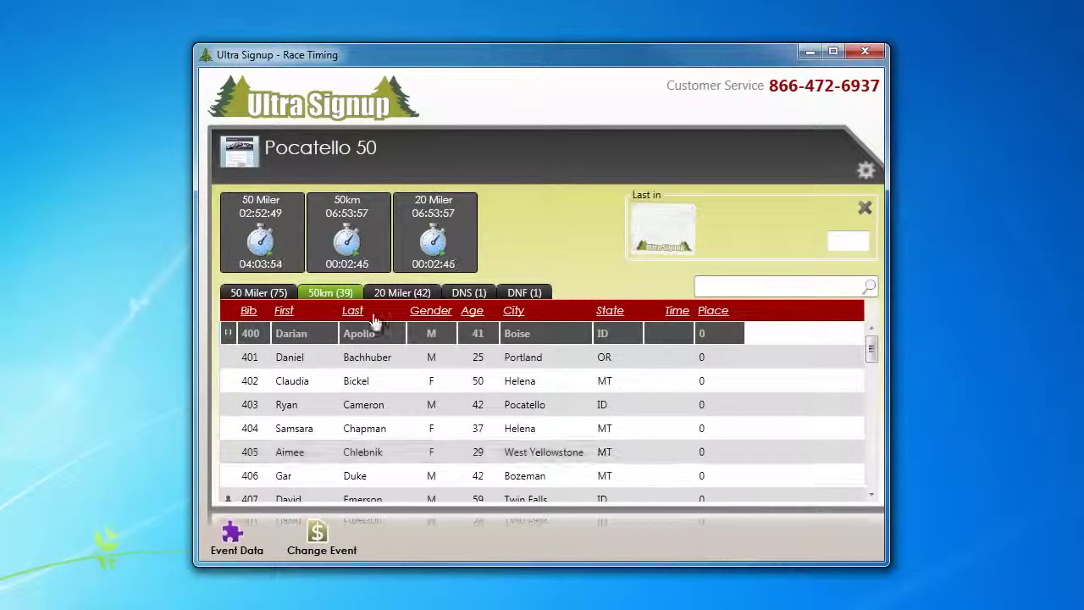